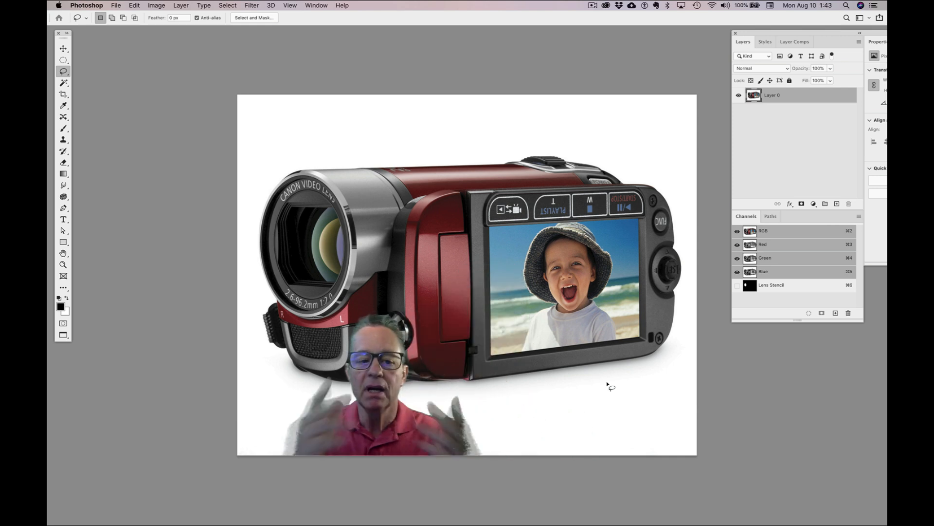
Step: Select the camcorder's flip-out display image along its four straight edges with the Lasso tool
{"action": "left_click", "coordinate": [58, 72]}
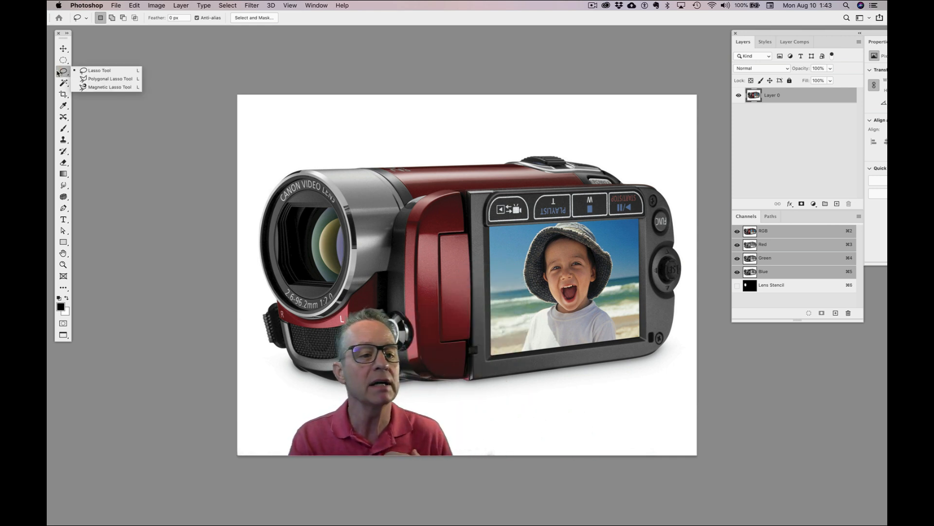
{"action": "left_click", "coordinate": [98, 71]}
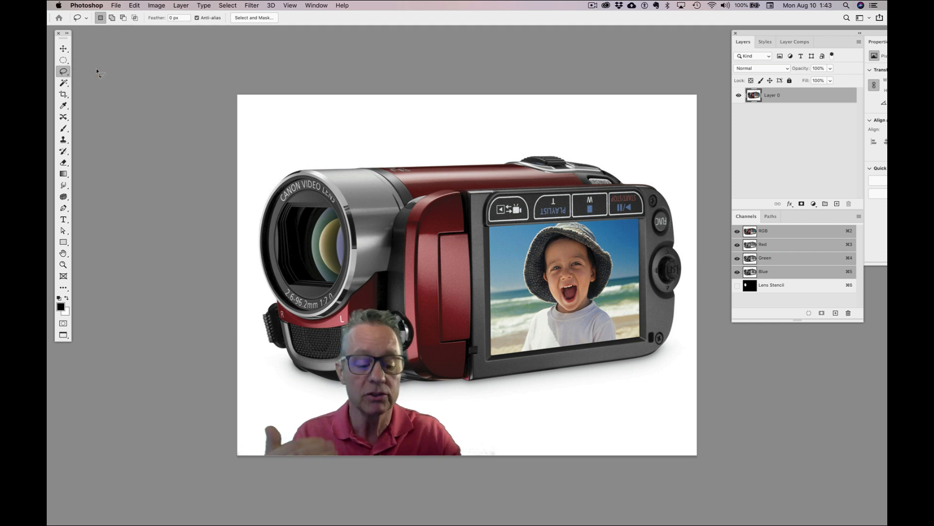
{"action": "key", "text": "alt"}
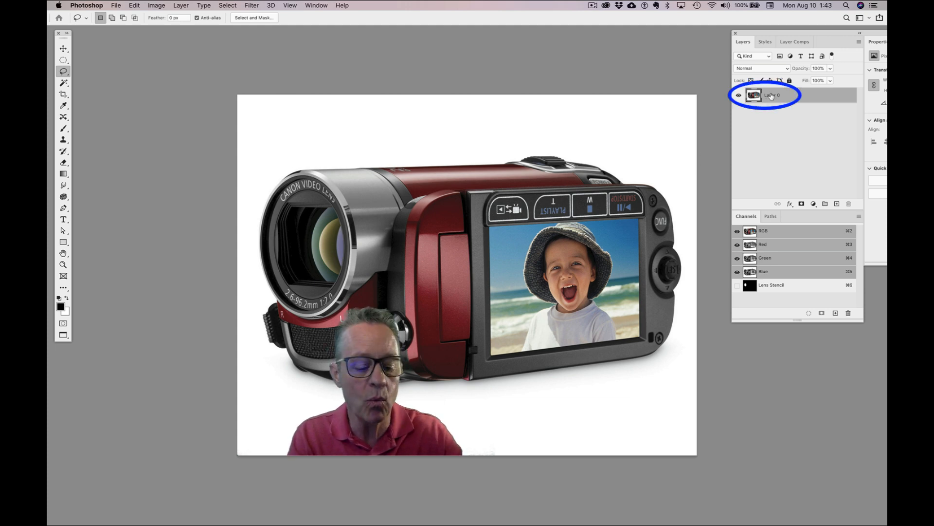
{"action": "key", "text": "ctrl"}
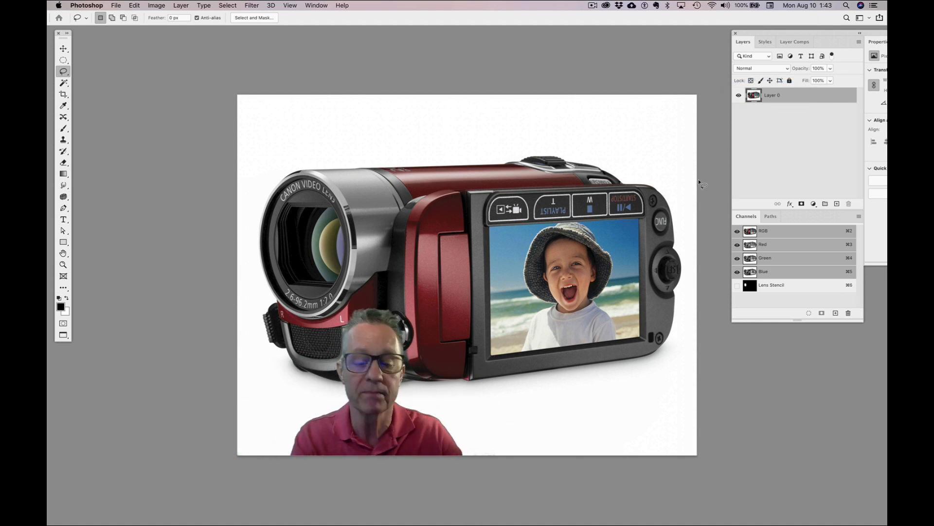
{"action": "key", "text": "alt"}
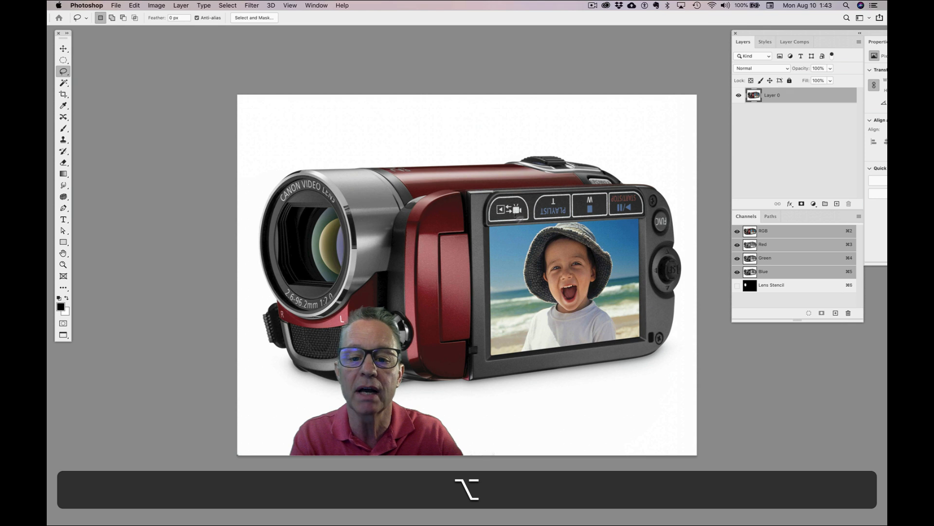
{"action": "left_click", "coordinate": [489, 226], "text": "alt"}
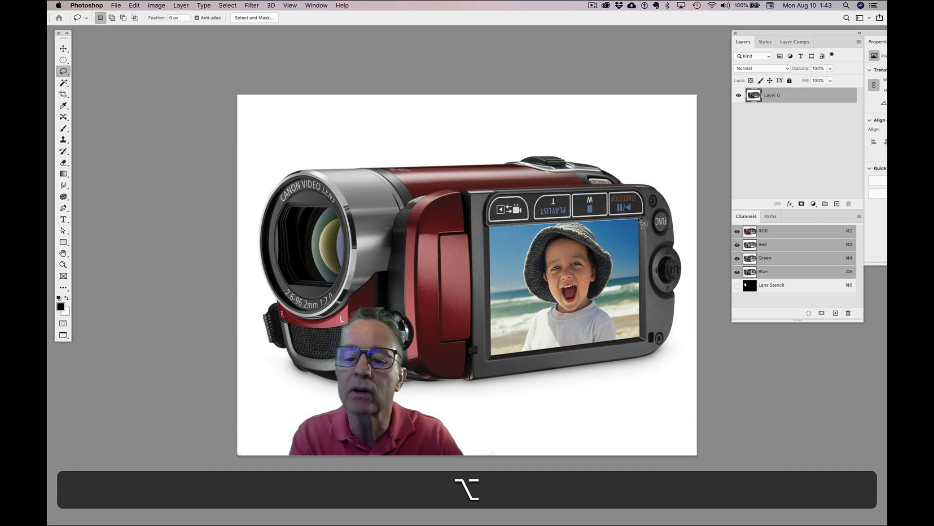
{"action": "left_click", "coordinate": [641, 337]}
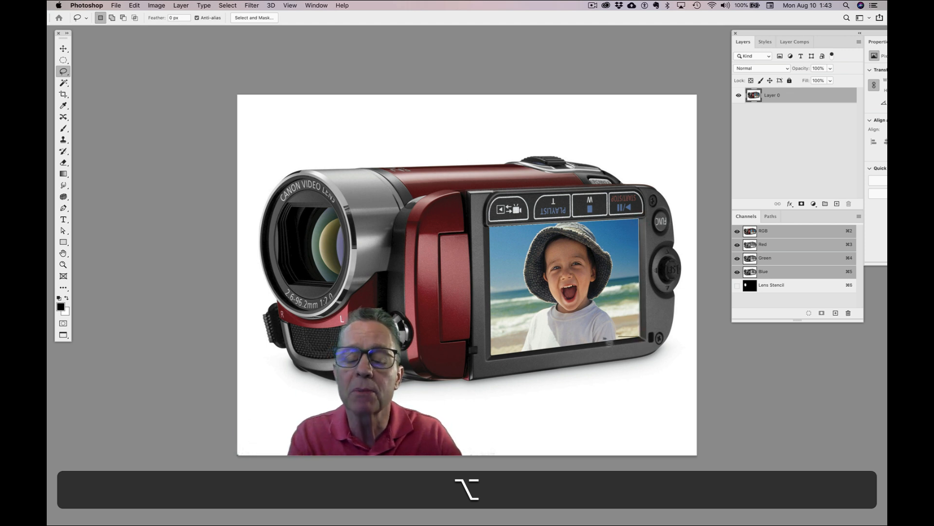
{"action": "left_click", "coordinate": [491, 357], "text": "alt"}
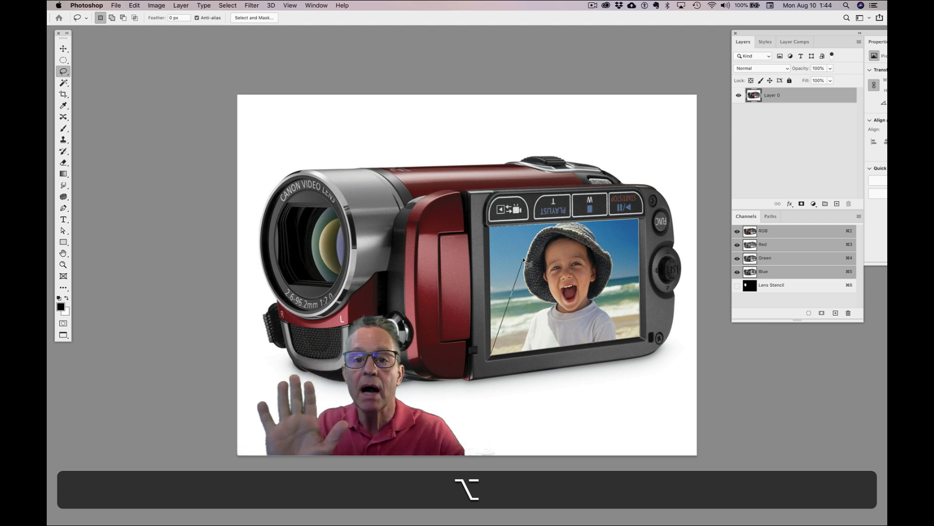
{"action": "key", "text": "Return"}
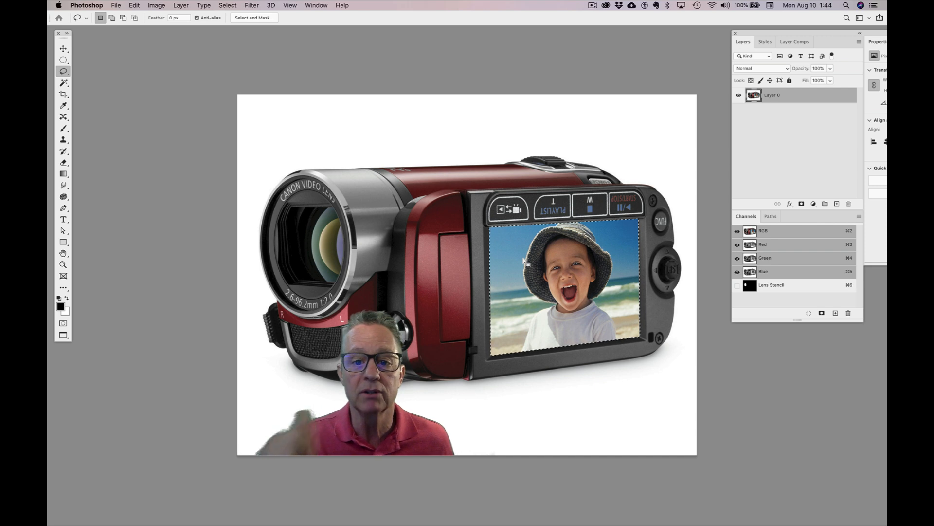
Step: Copy the selected display image onto a new layer
{"action": "key", "text": "super+j"}
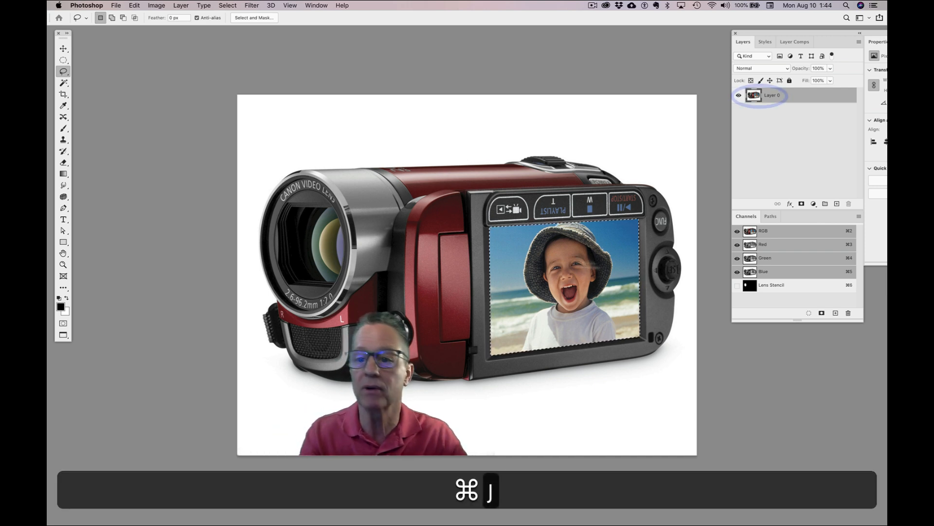
{"action": "key", "text": "super+j"}
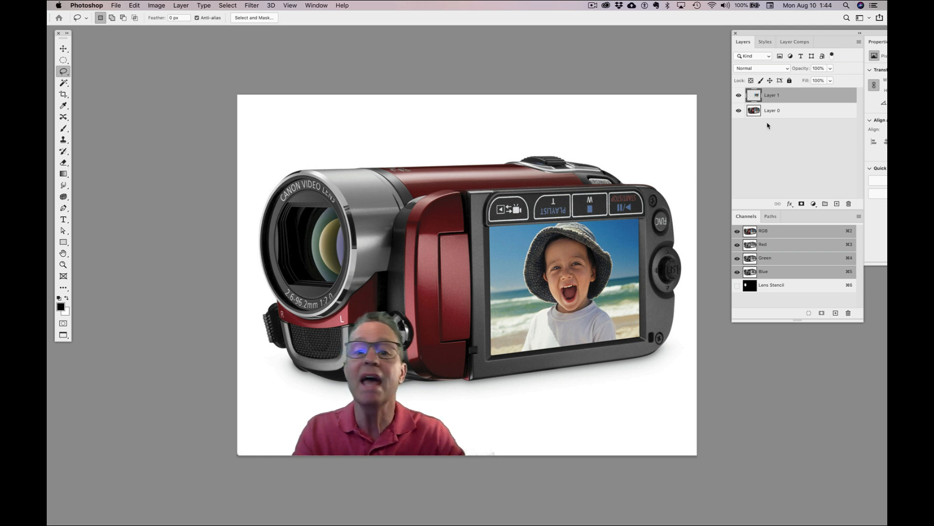
Step: Load the outline of the copied display image on Layer 1 as a selection, and deselect it
{"action": "left_click", "coordinate": [756, 97], "text": "super"}
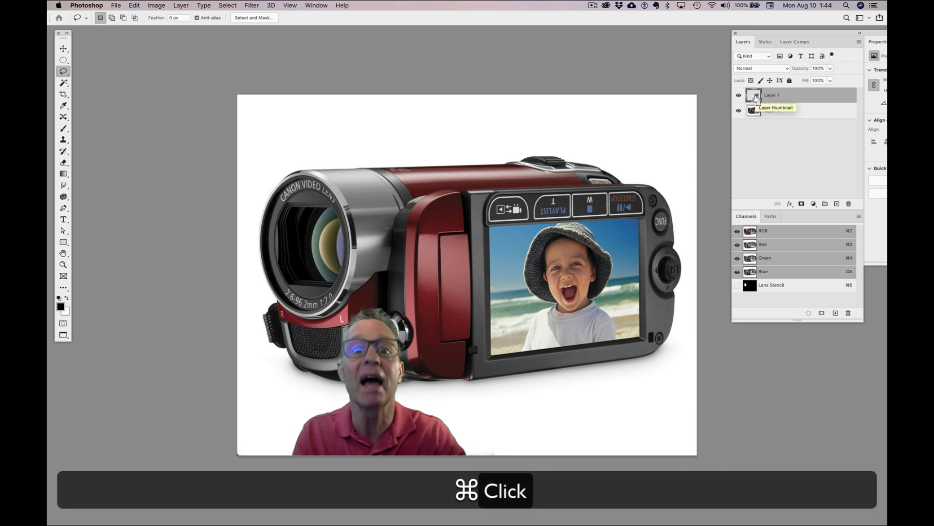
{"action": "left_click", "coordinate": [756, 98], "text": "super"}
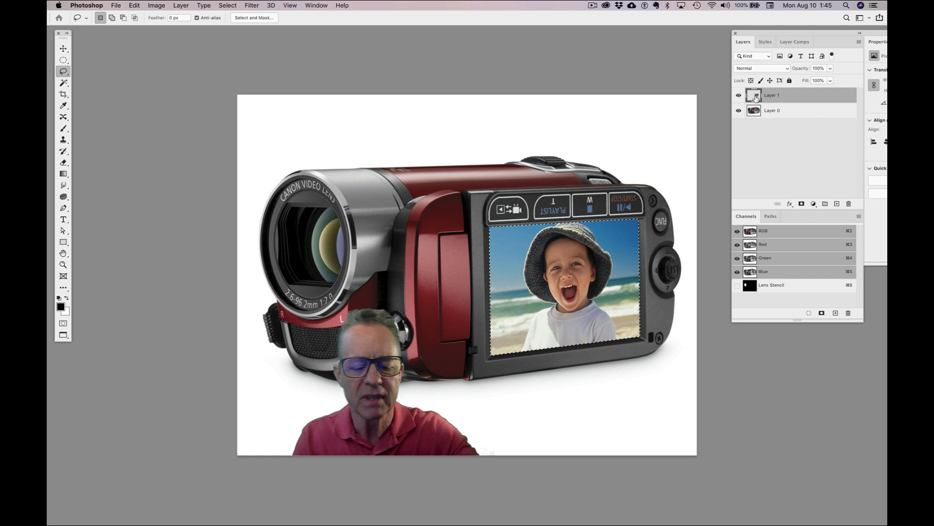
{"action": "key", "text": "super+d"}
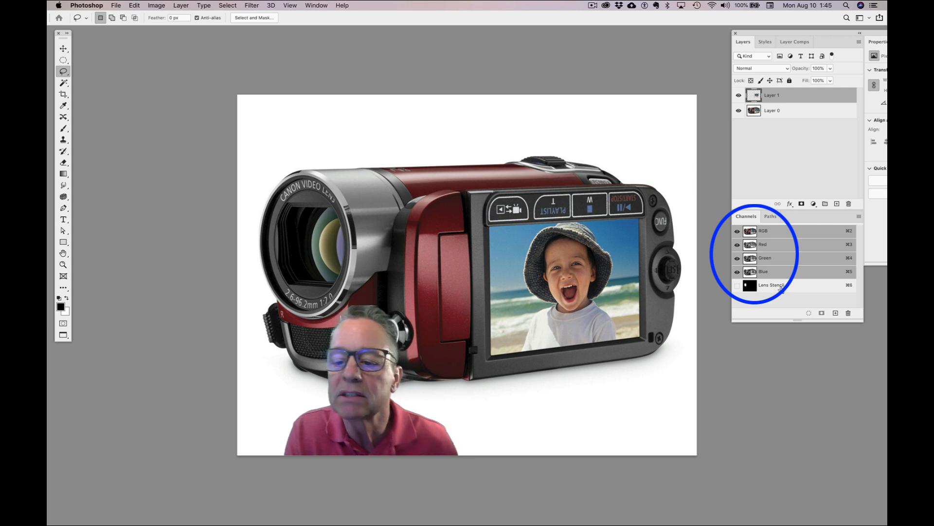
Step: Load the Lens Stencil channel as a selection around the lens, and deselect it
{"action": "key", "text": "super"}
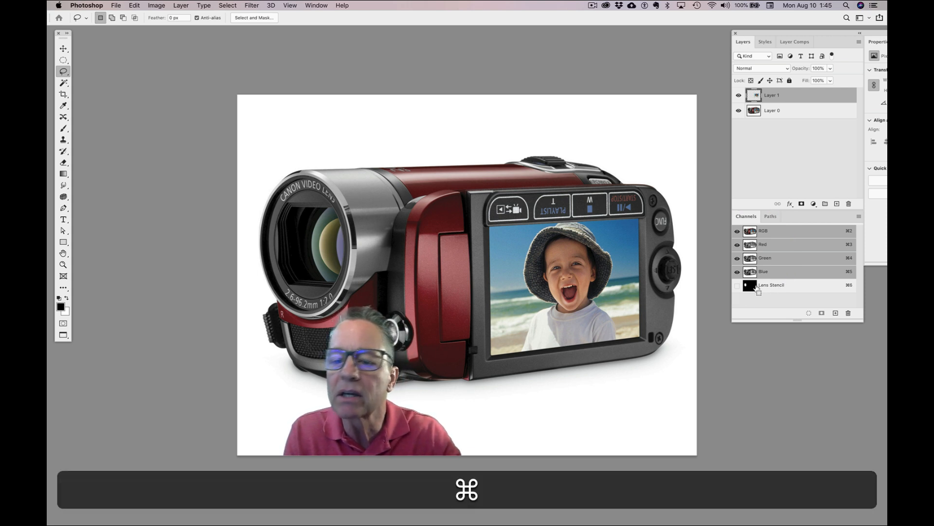
{"action": "left_click", "coordinate": [750, 286], "text": "super"}
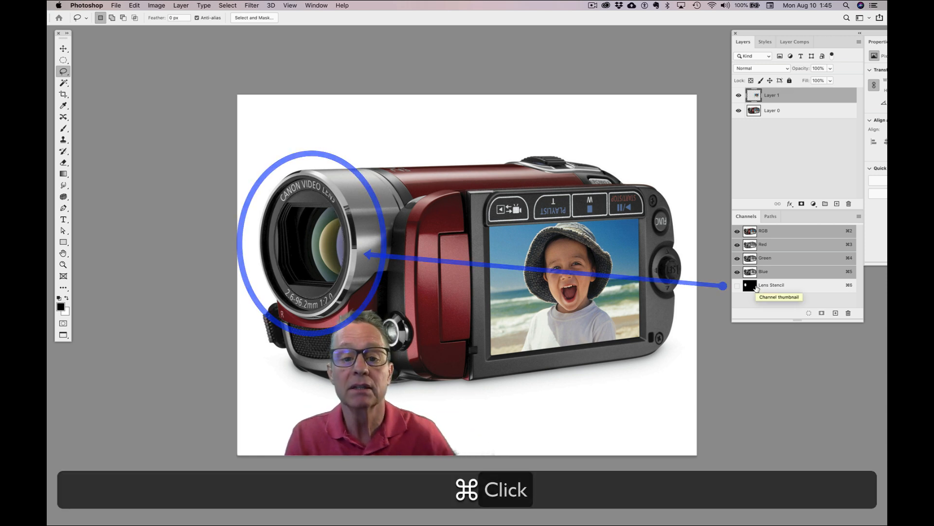
{"action": "key", "text": "super+d"}
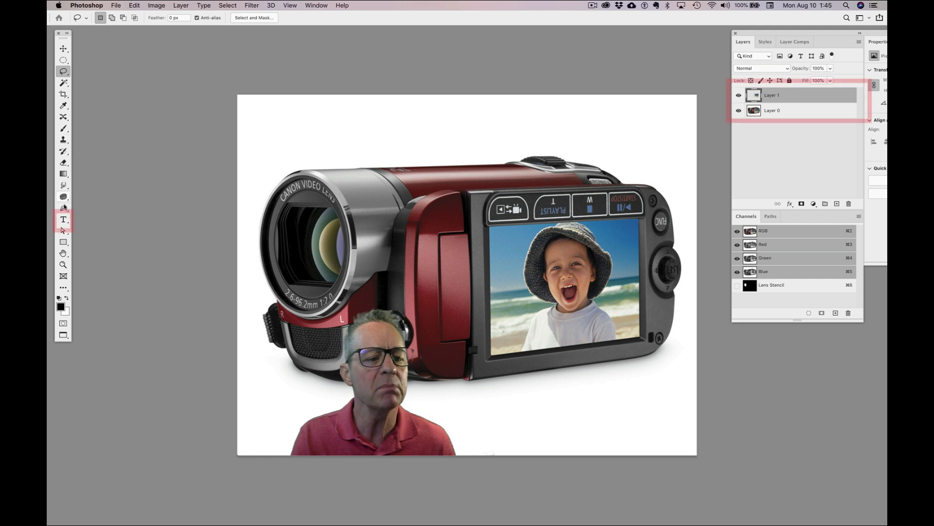
Step: Add the black text "SONY" in Gill Sans Ultra Bold, enlarge it and place it in the white area above the camcorder
{"action": "left_click", "coordinate": [64, 221]}
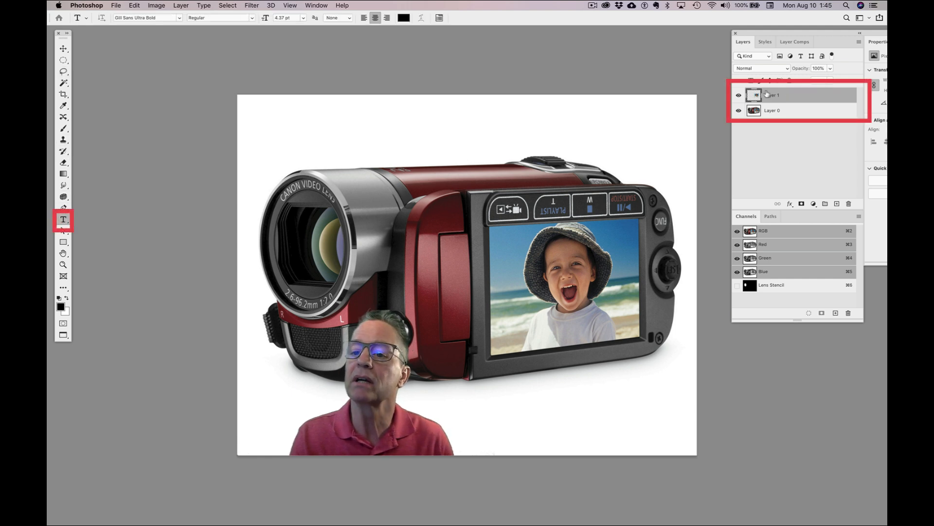
{"action": "left_click", "coordinate": [352, 142], "text": "shift"}
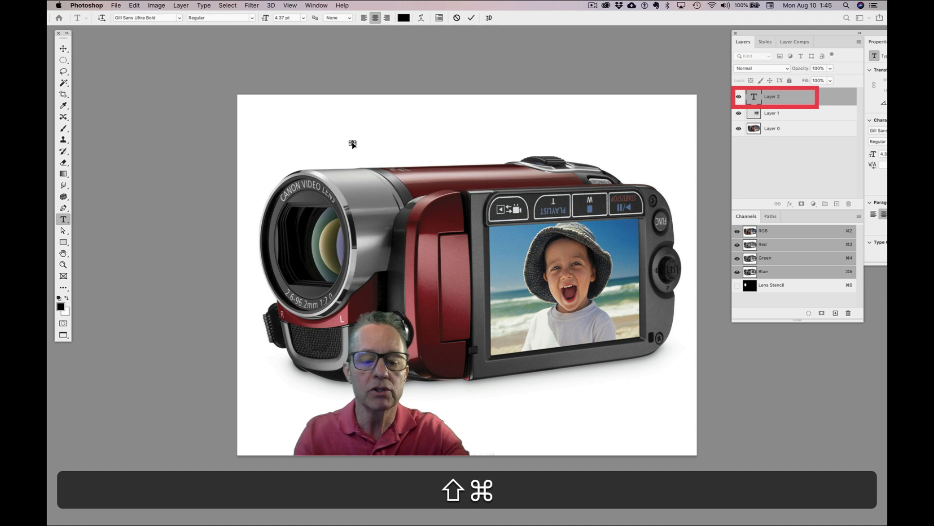
{"action": "left_click_drag", "start_coordinate": [354, 145], "coordinate": [530, 220]}
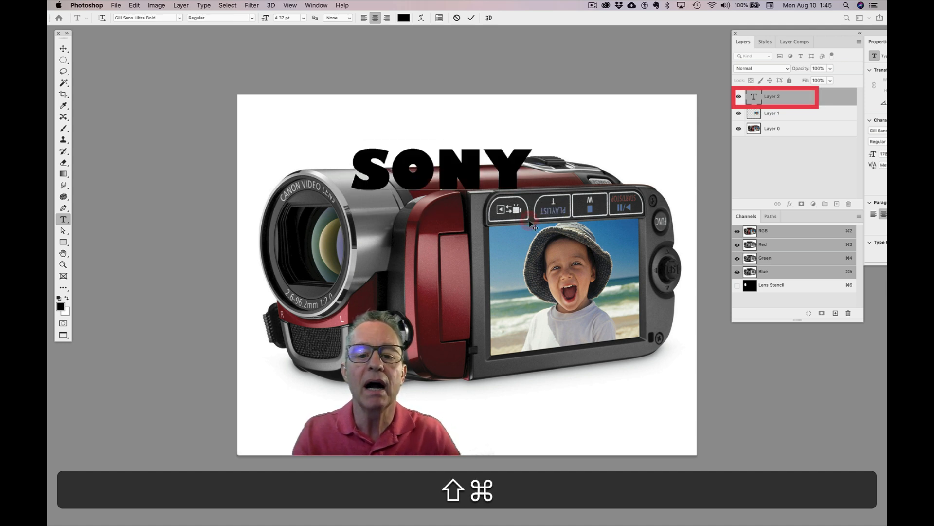
{"action": "left_click", "coordinate": [63, 48]}
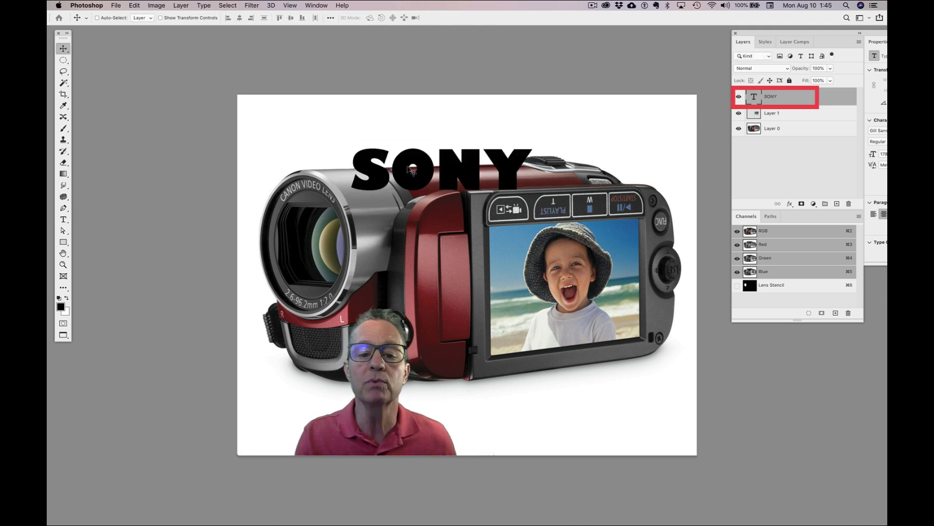
{"action": "left_click_drag", "start_coordinate": [402, 151], "coordinate": [360, 110]}
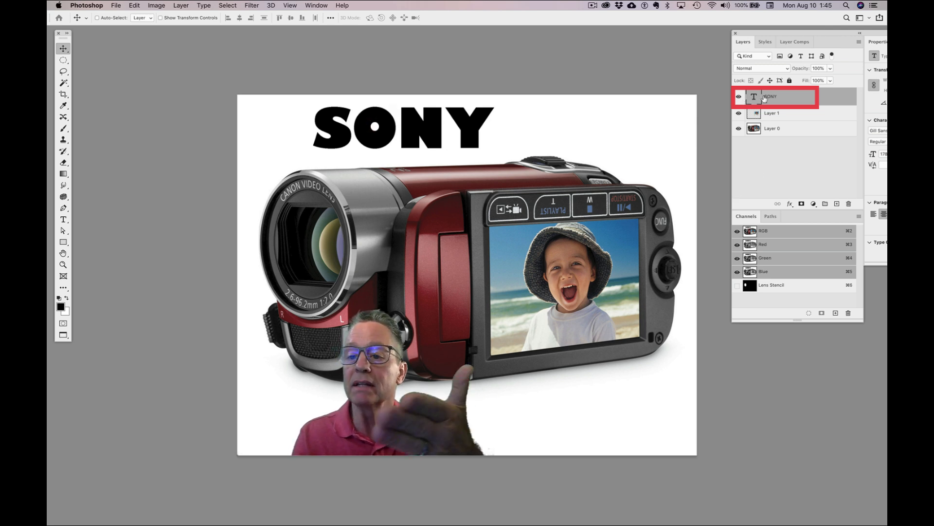
Step: Load the SONY text layer's letter shapes as a selection and hide the text layer
{"action": "key", "text": "super"}
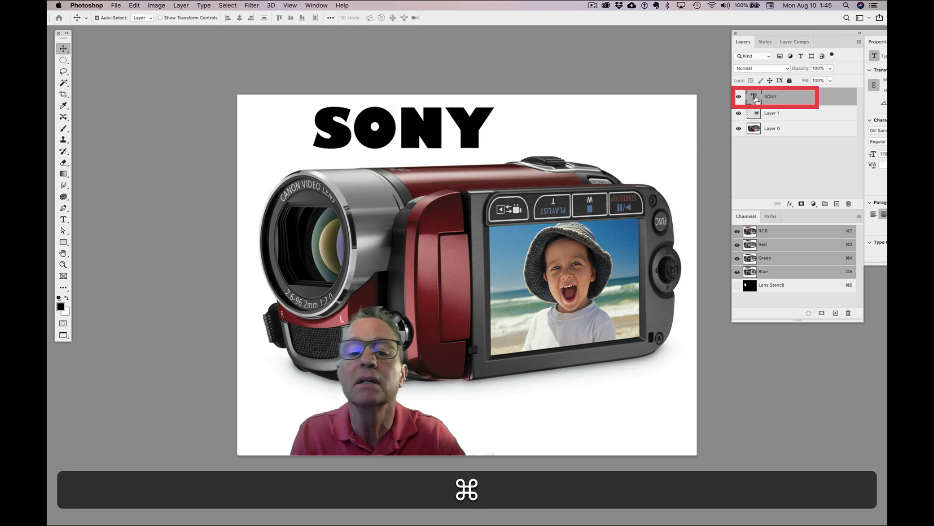
{"action": "left_click", "coordinate": [755, 98], "text": "super"}
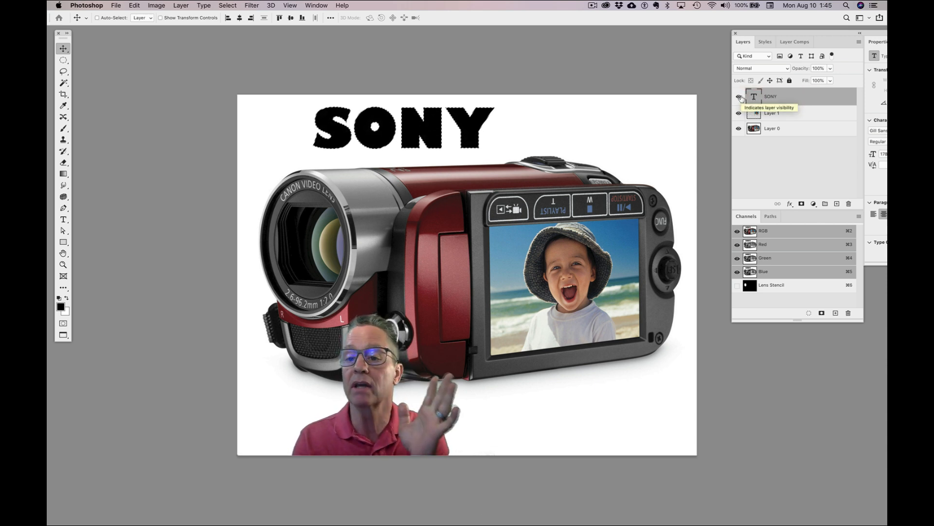
{"action": "left_click", "coordinate": [739, 97]}
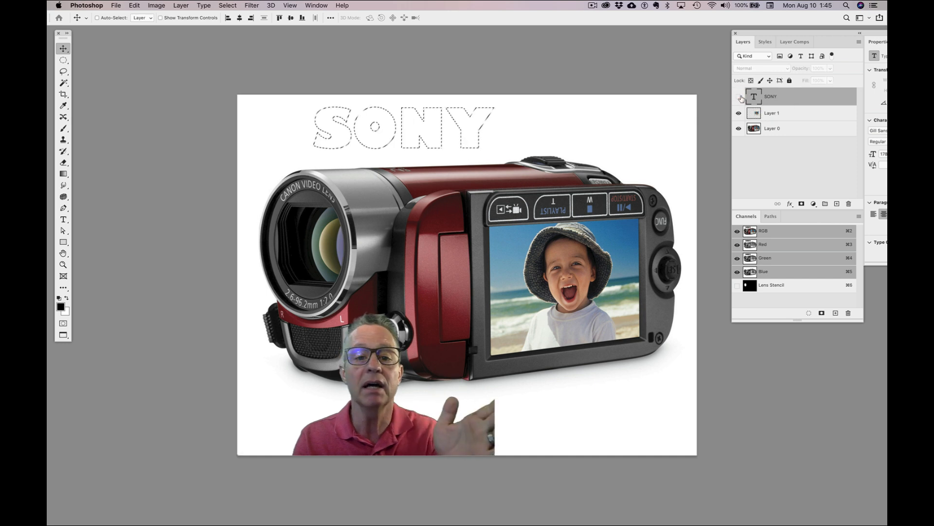
Step: Add a new layer and fill the selected letters with a linear gradient from black at the top to white at the bottom
{"action": "left_click", "coordinate": [836, 203]}
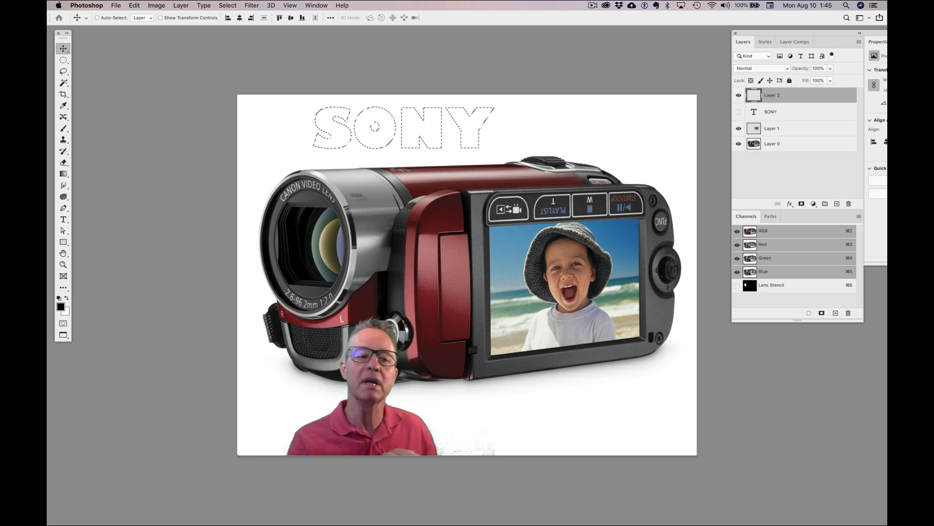
{"action": "left_click", "coordinate": [65, 174]}
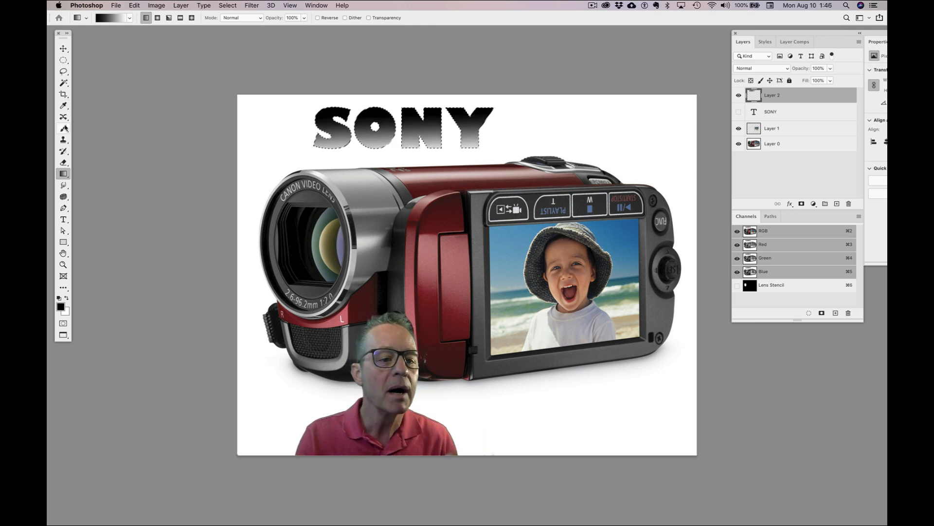
Step: Paint over the lower part of the selected letters with a white brush and deselect
{"action": "left_click", "coordinate": [64, 128]}
{"action": "key", "text": "x"}
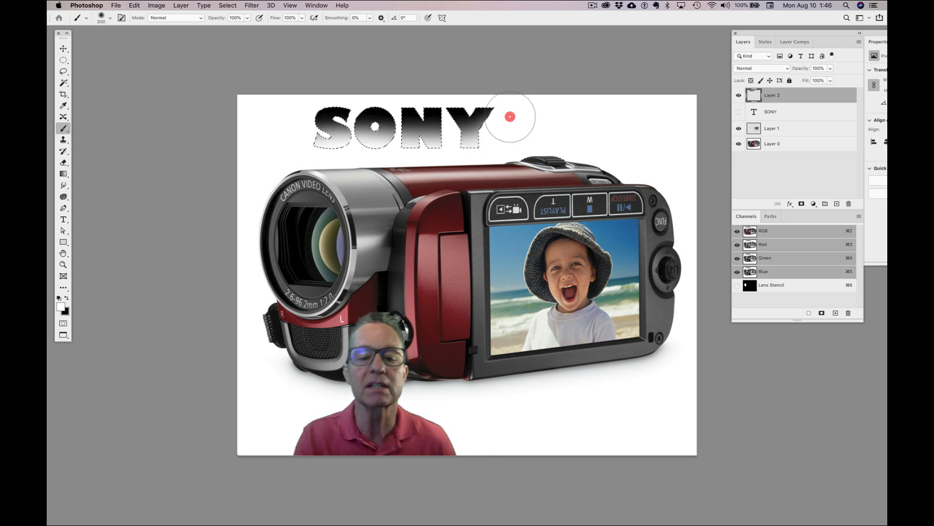
{"action": "key", "text": "cmd+d"}
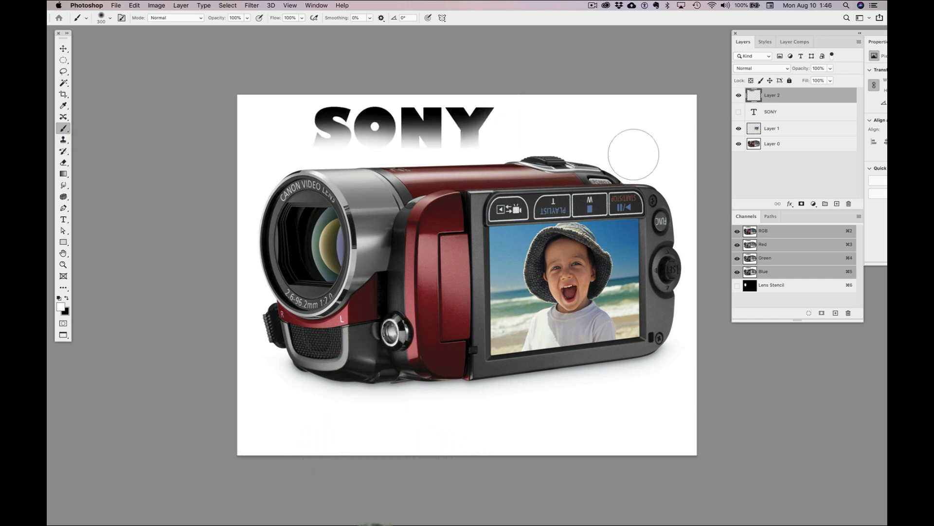